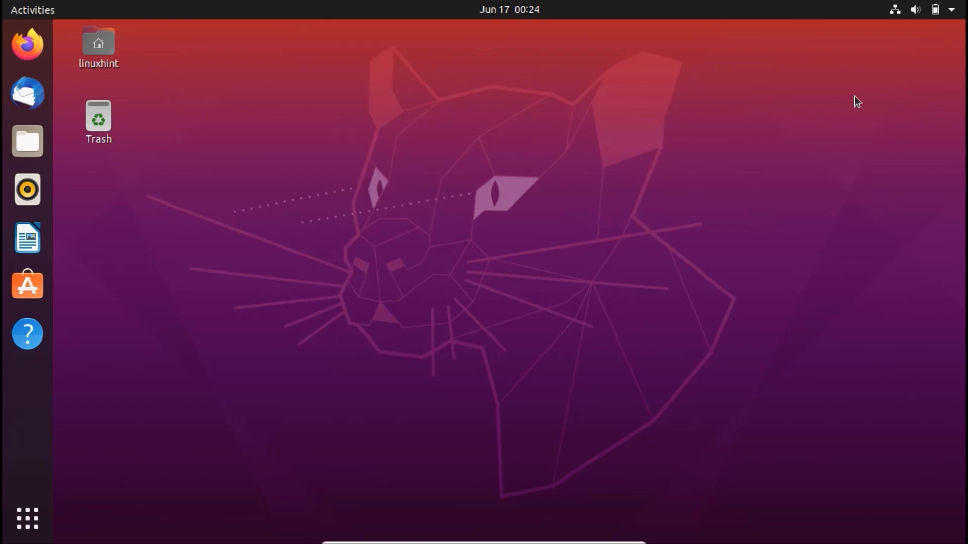
- Open a zoomed-in terminal and run sudo apt-get update, entering the administrator password
key("ctrl+alt+t")
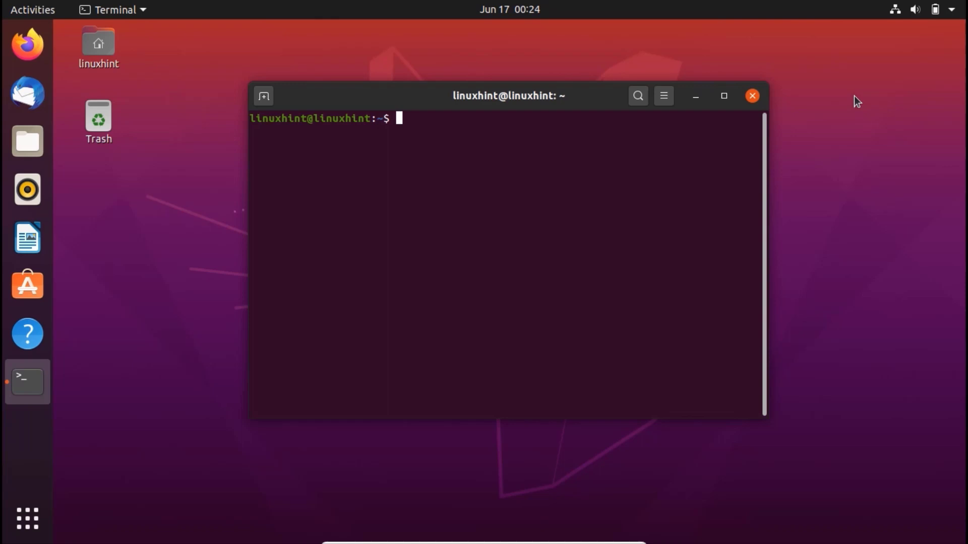
key("ctrl+plus")
key("ctrl+plus")
key("ctrl+plus")
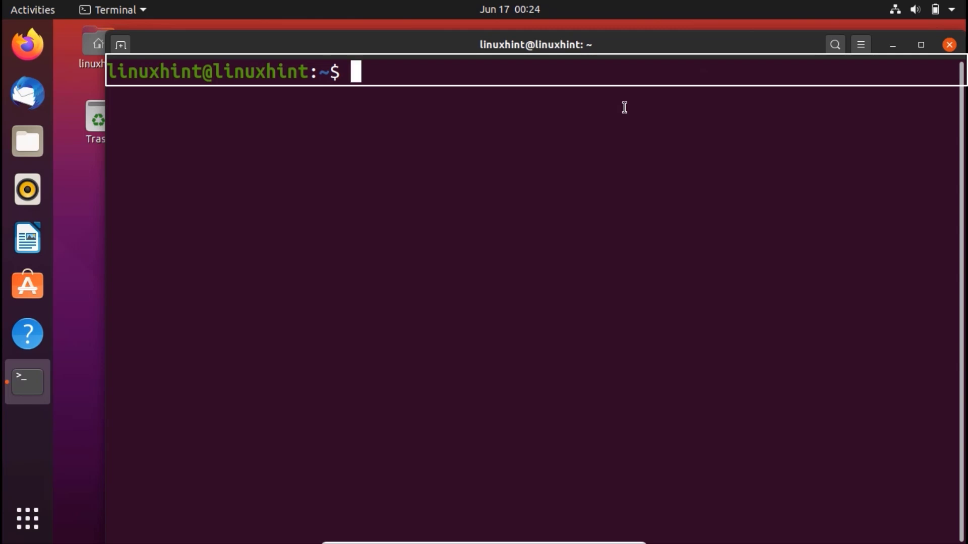
type("sudo apt")
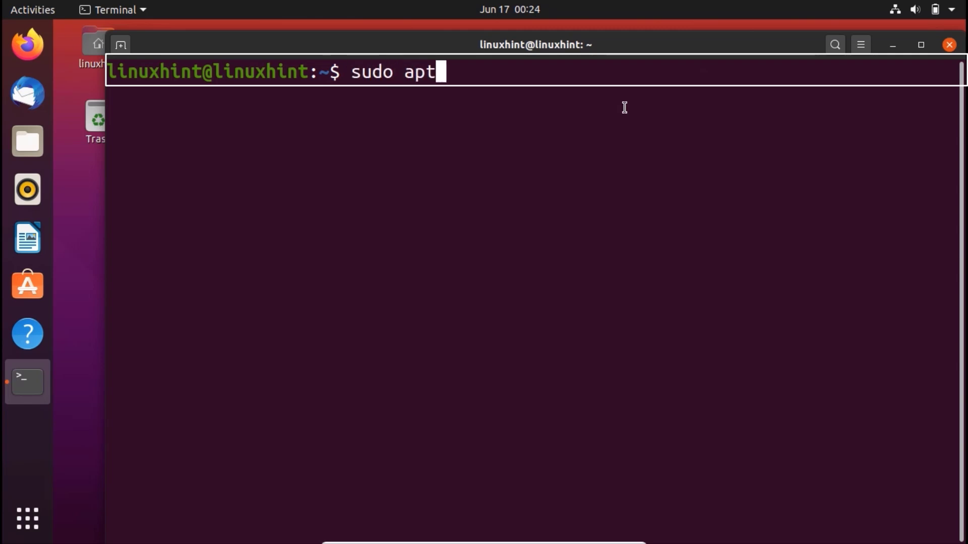
type("-get ")
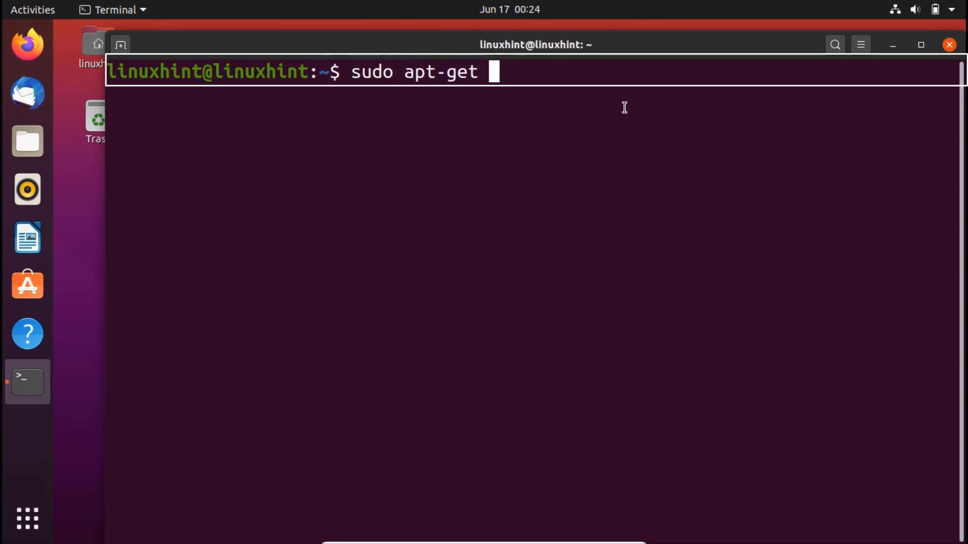
type("upd")
key("BackSpace")
key("BackSpace")
type("pd")
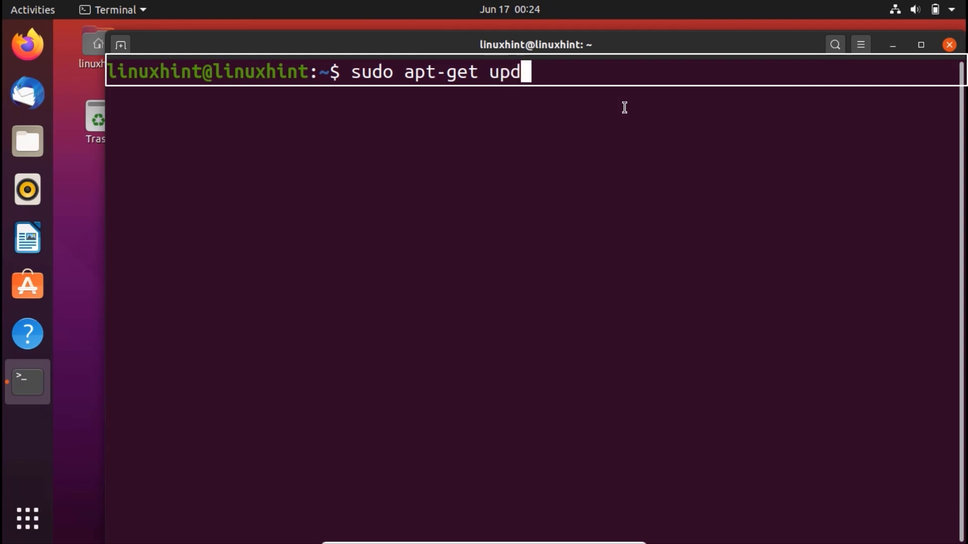
type("ate")
key("Return")
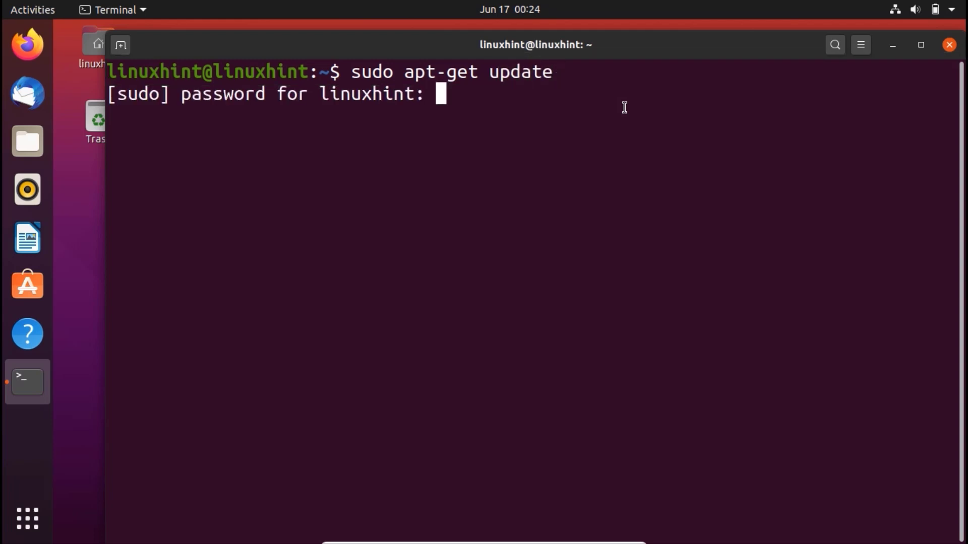
key("Return")
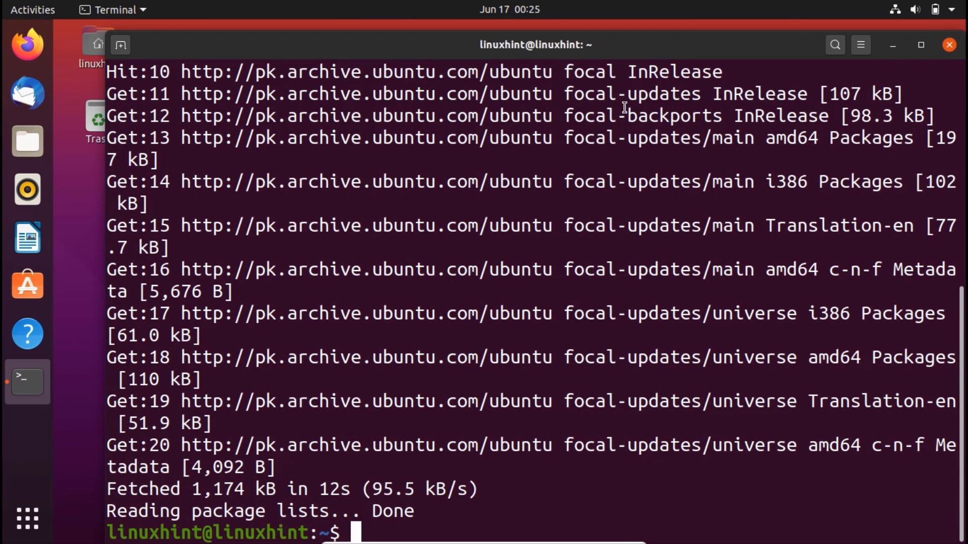
- Clear the screen and run sudo apt-get install xfce4, answering y to continue
type("clear")
key("Return")
type("sudo")
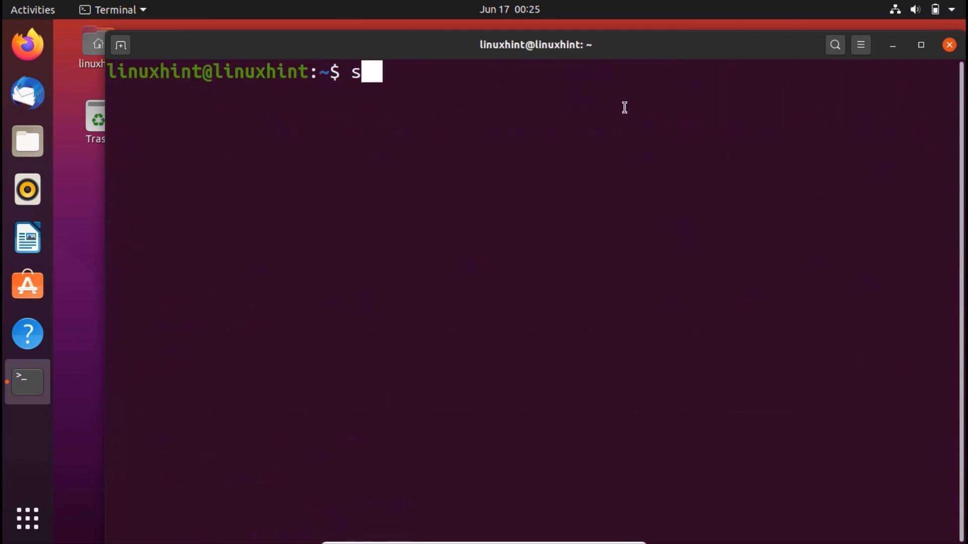
type(" apt-")
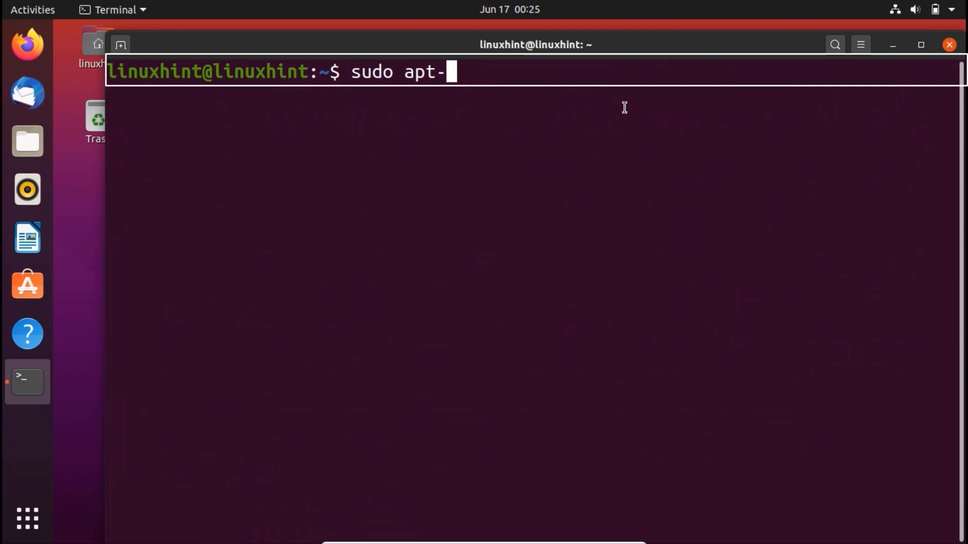
type("get instal")
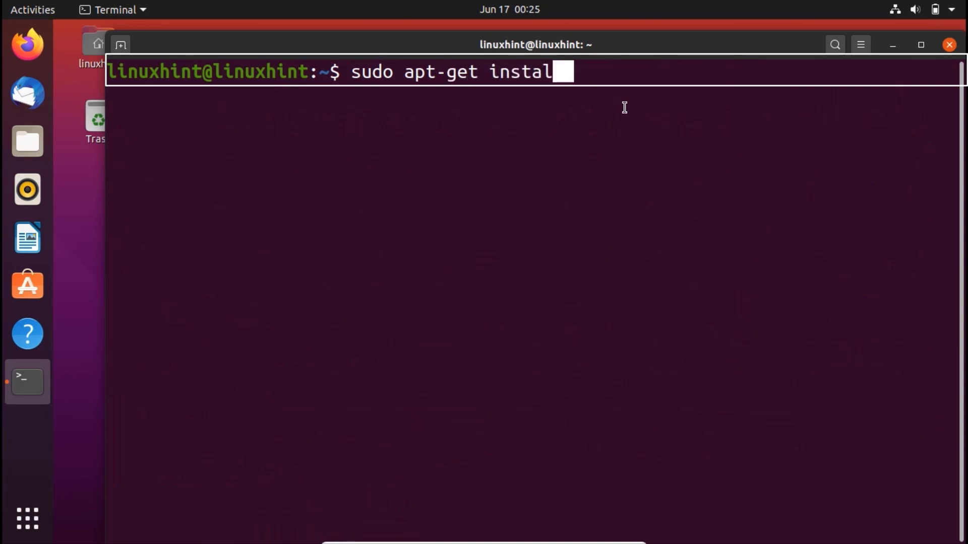
type("l xfce4")
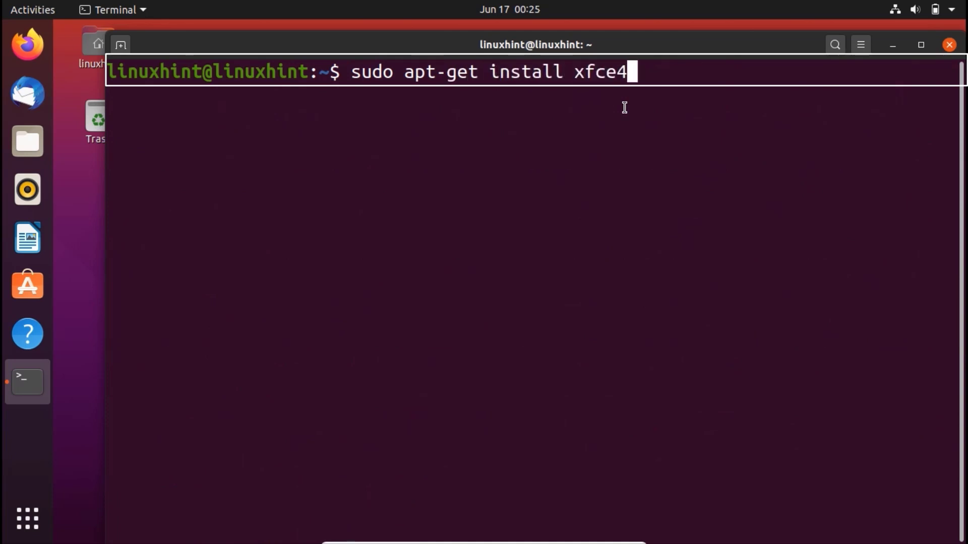
key("Return")
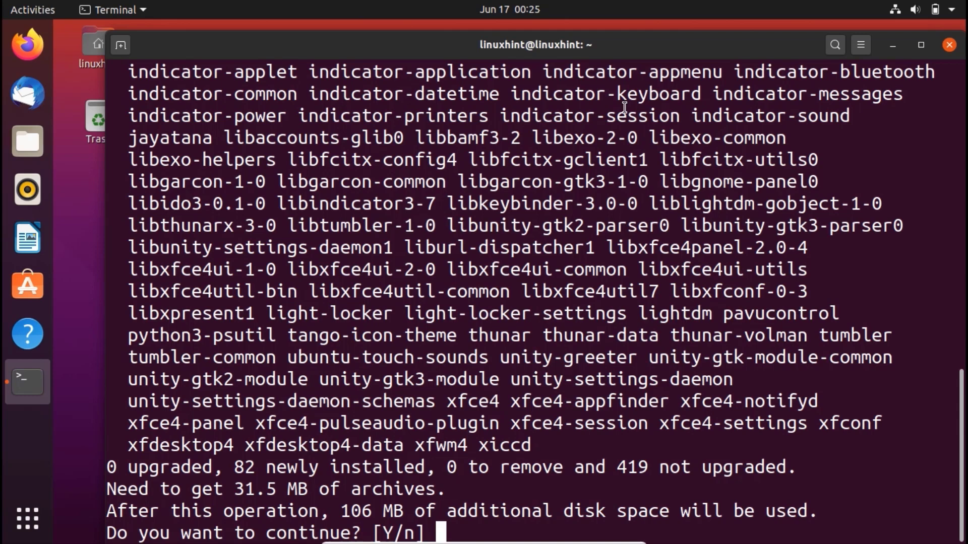
type("y")
key("Return")
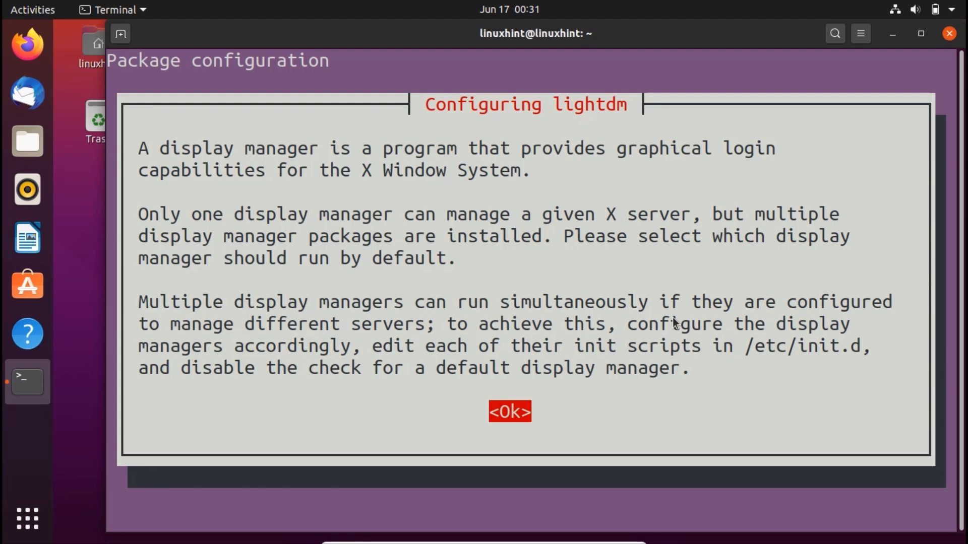
- Acknowledge the lightdm notice and keep gdm3 as the default display manager
key("Return")
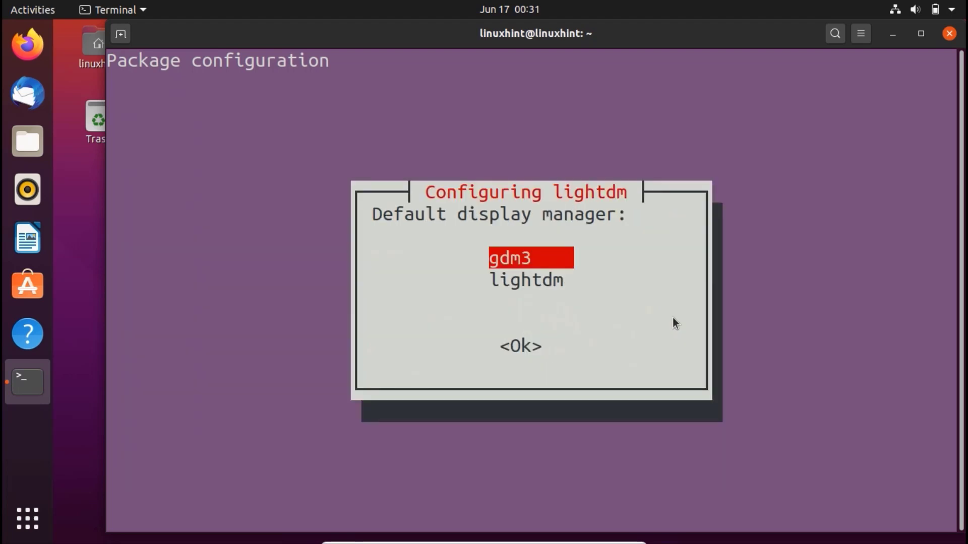
key("Down")
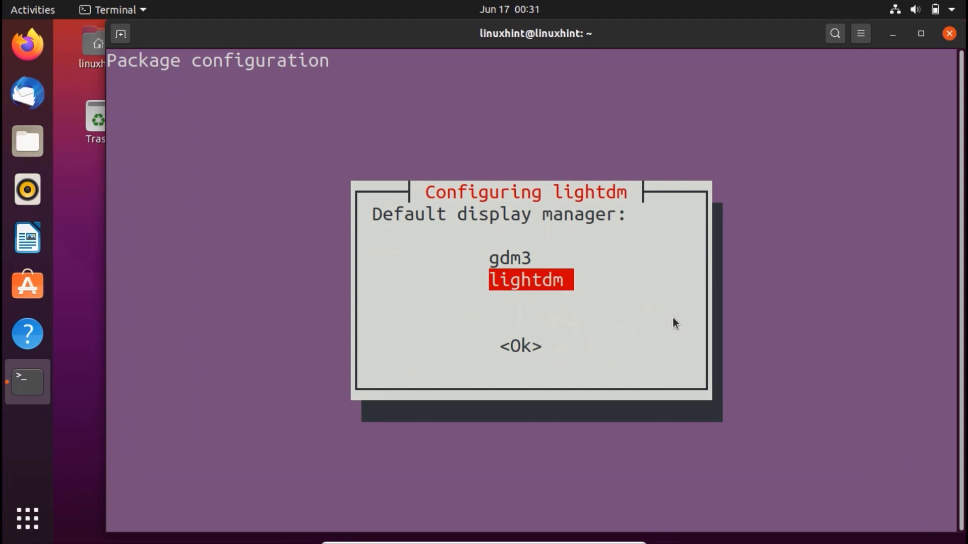
key("Up")
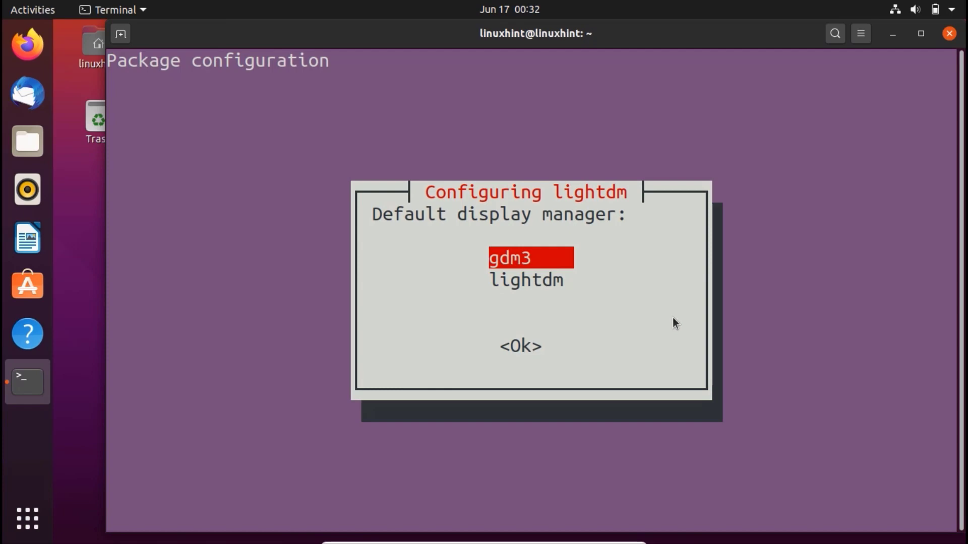
key("Return")
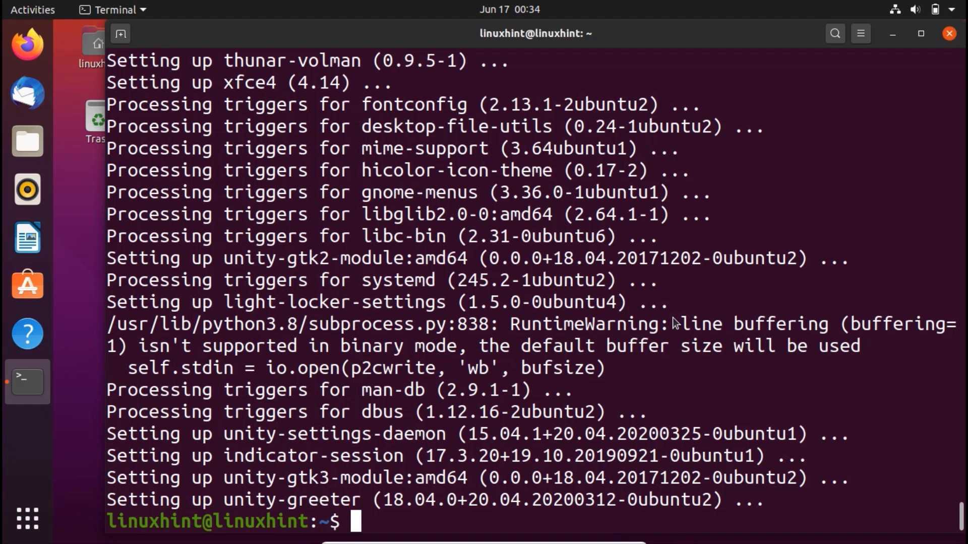
- Close the terminal and restart the computer from the system menu's power options
left_click(948, 34)
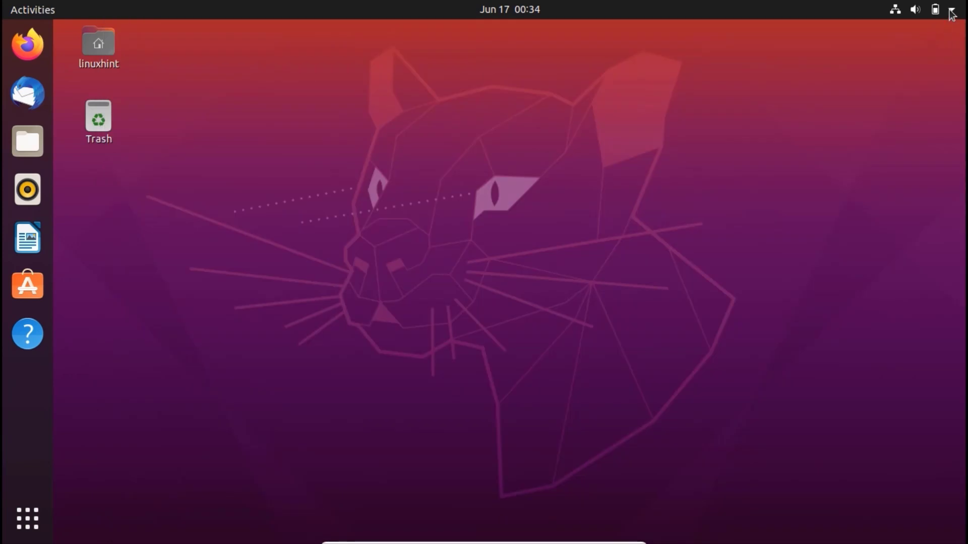
left_click(951, 11)
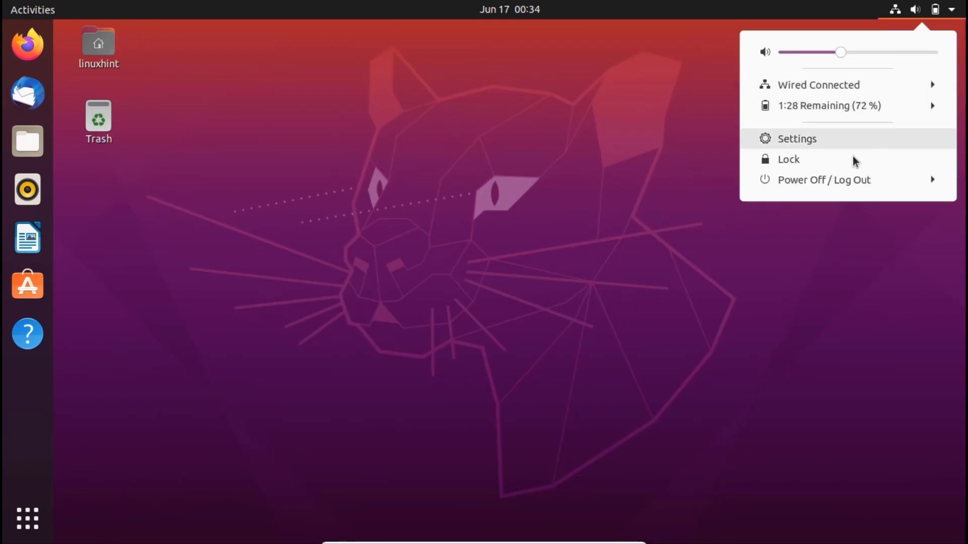
left_click(861, 183)
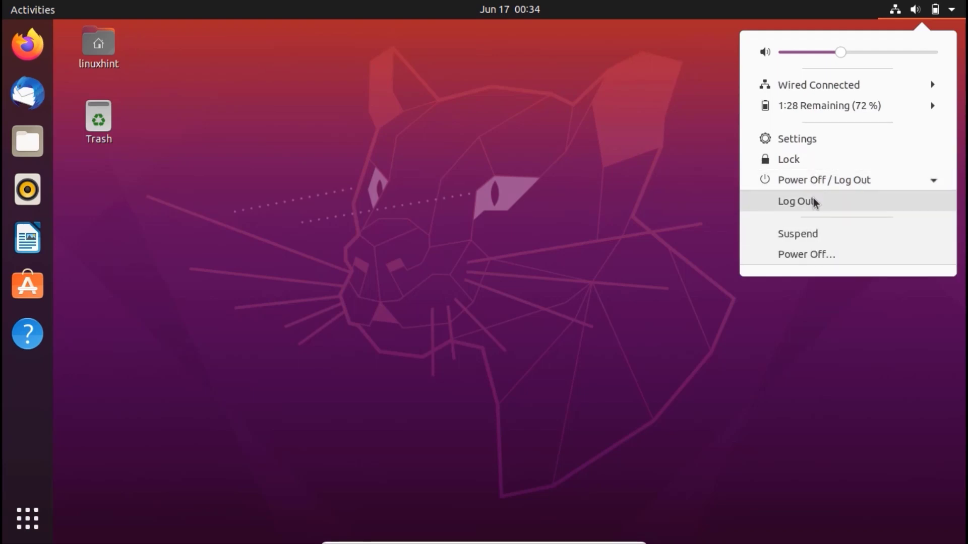
left_click(816, 252)
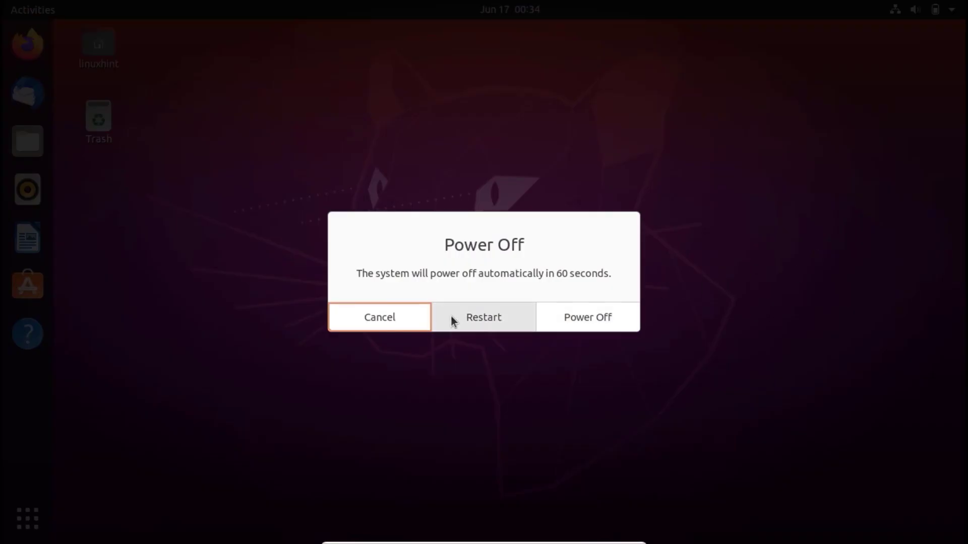
left_click(489, 319)
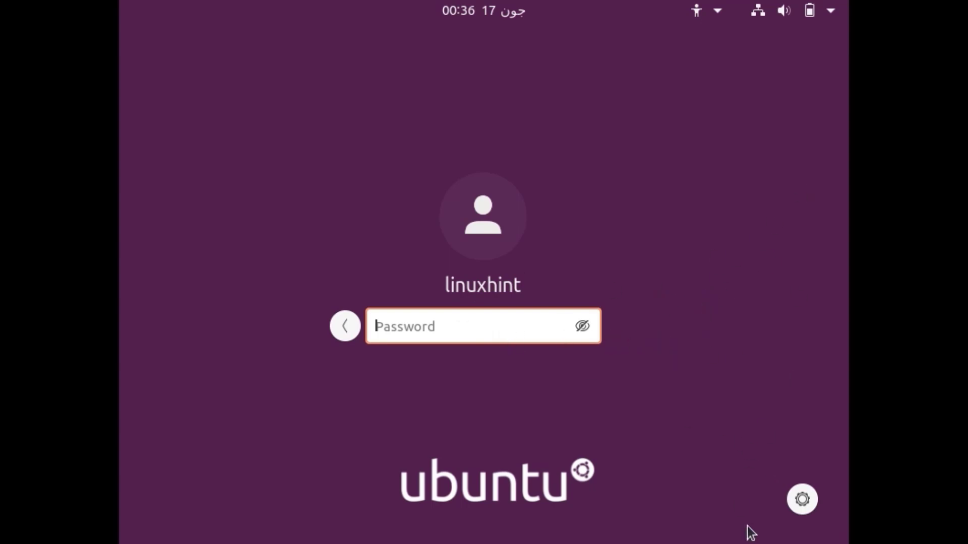
- Pick Xfce Session from the gear-button session menu on the login screen
left_click(803, 507)
left_click(801, 500)
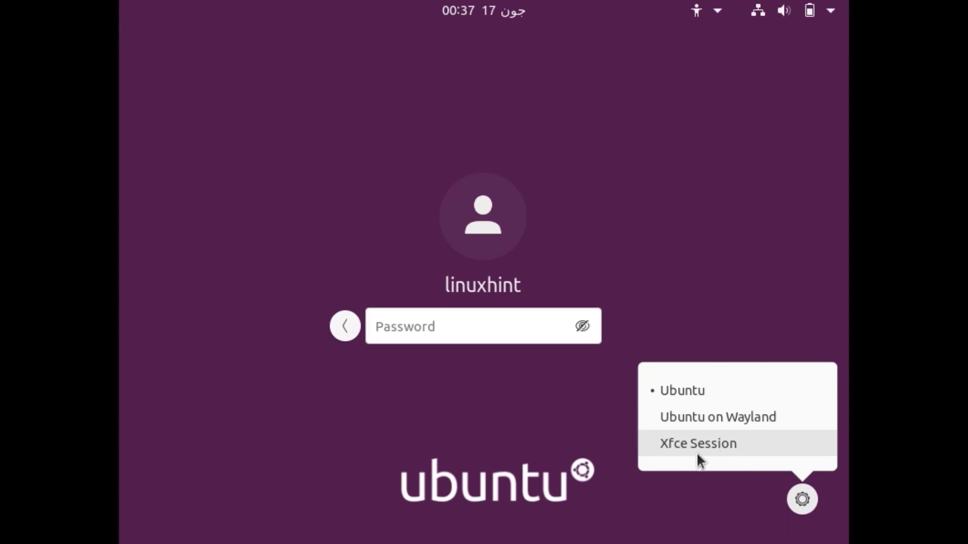
left_click(699, 452)
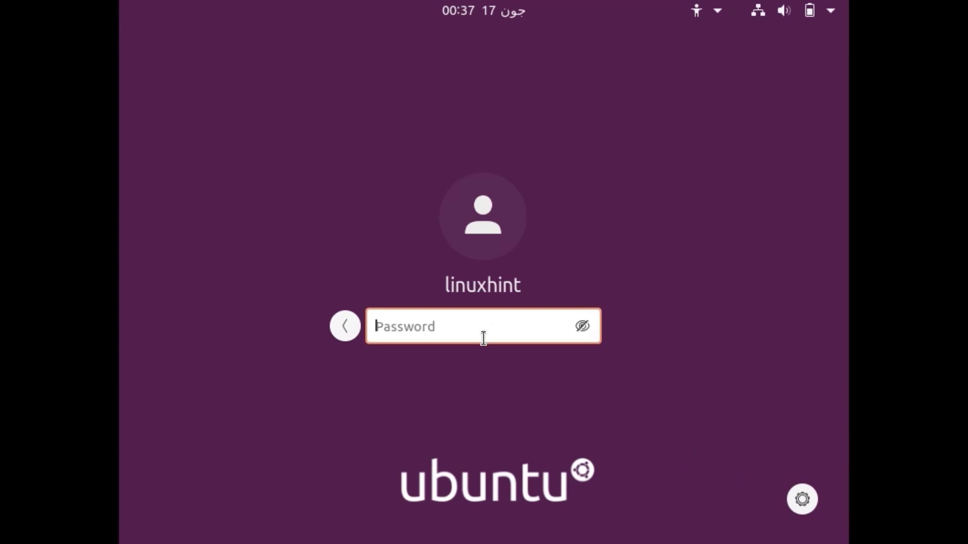
- Enter the user's password to log into Xfce and open the Applications menu
type("•••••")
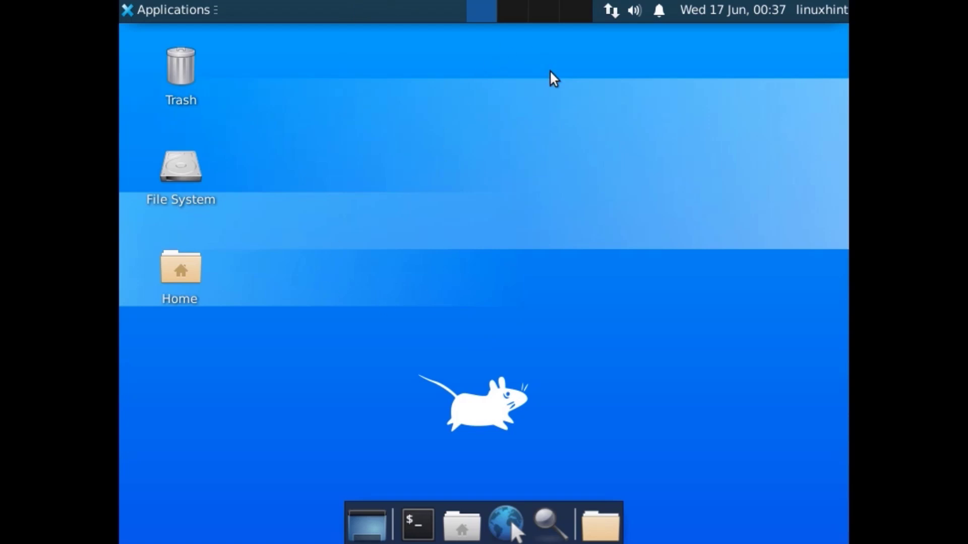
left_click(206, 7)
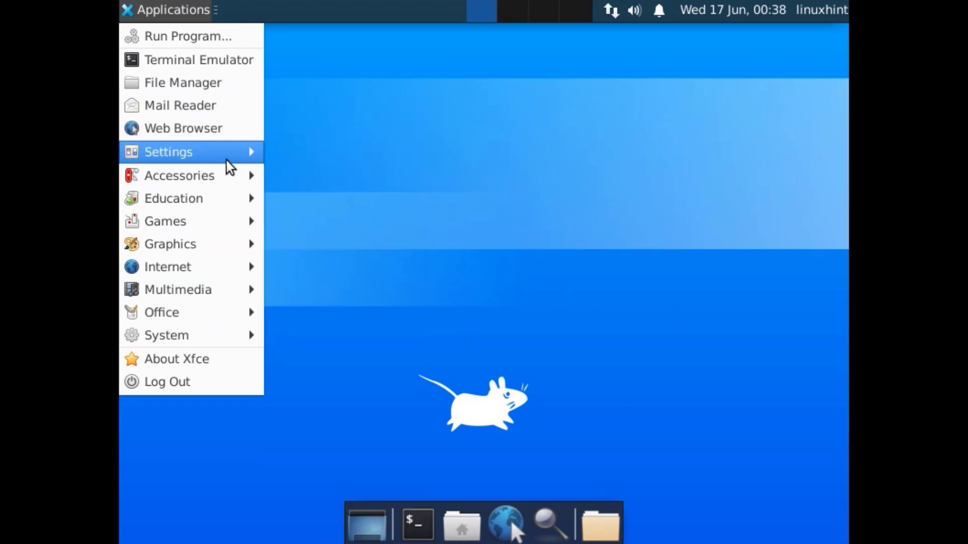
- Change the Xfce display resolution to 1360x768, keep the configuration, and close Display settings
mouse_move(226, 160)
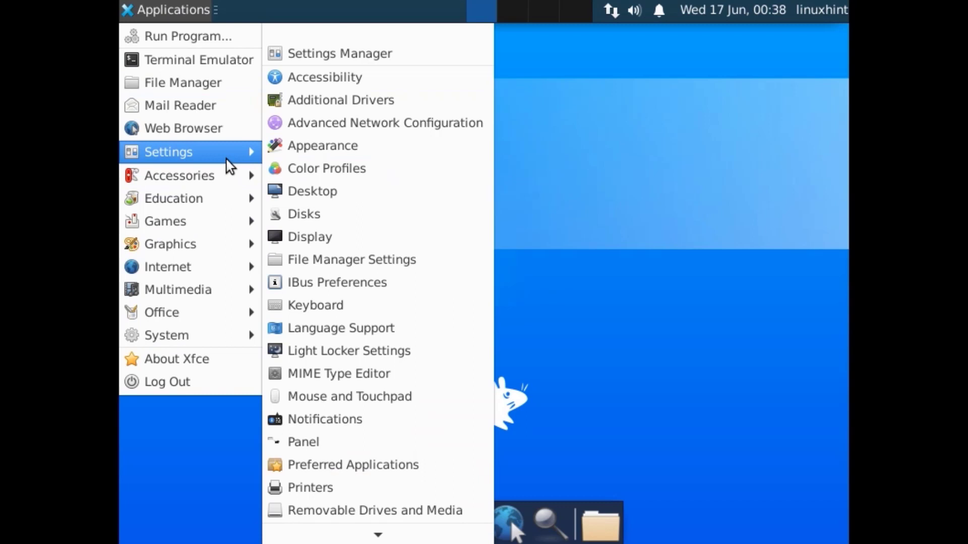
left_click(326, 235)
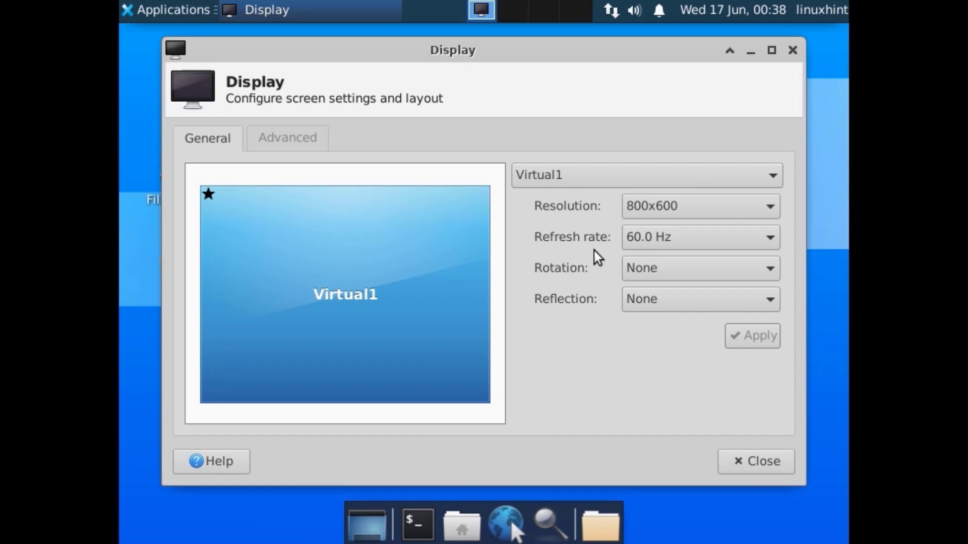
left_click(700, 210)
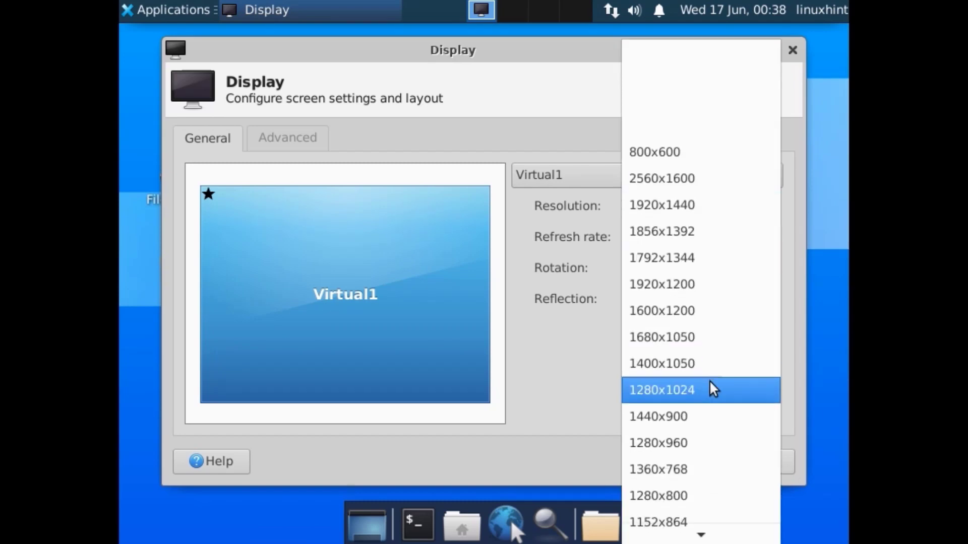
scroll(709, 380, "down", 3)
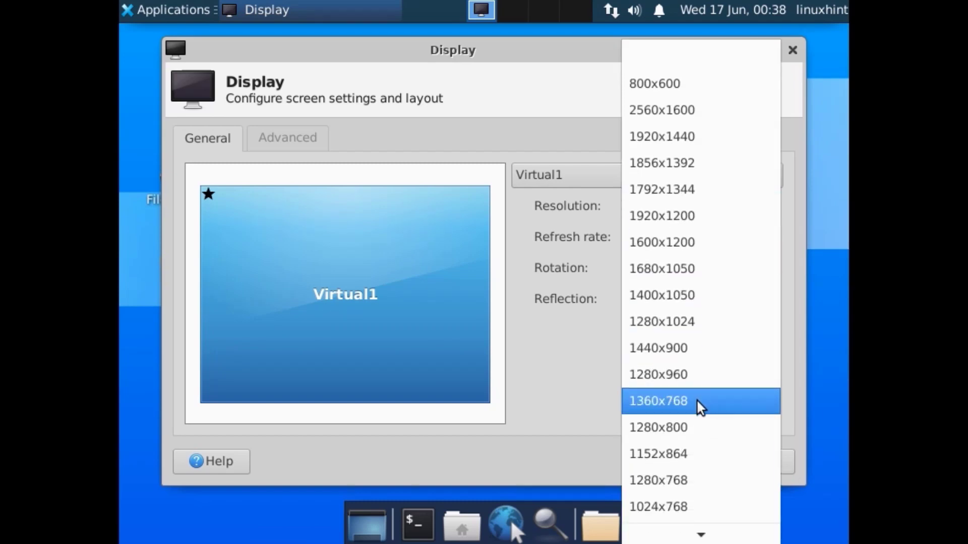
left_click(698, 401)
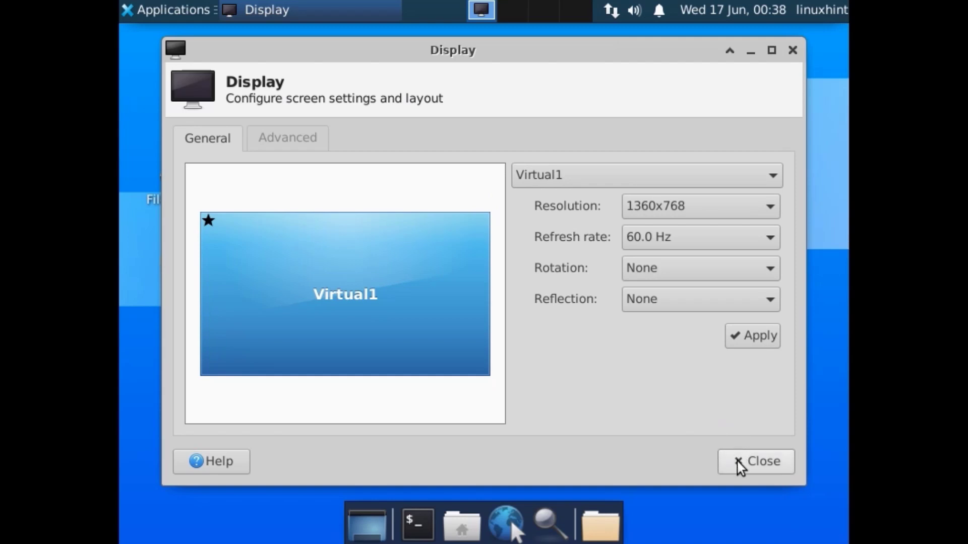
left_click(751, 336)
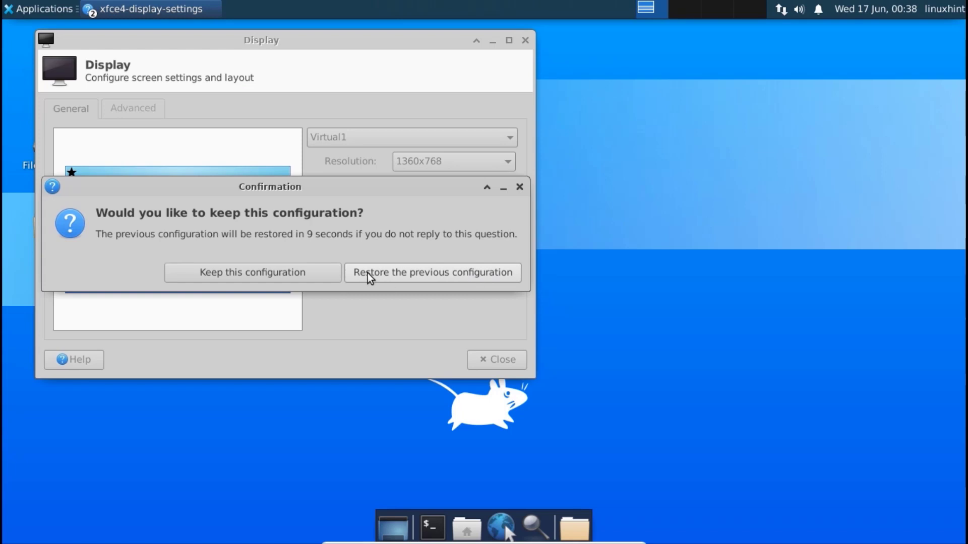
left_click(303, 274)
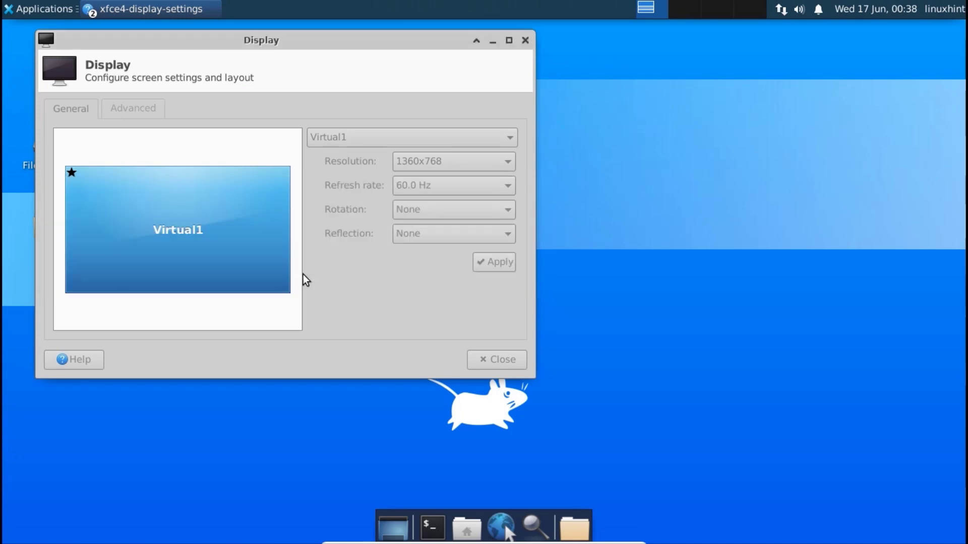
left_click(524, 40)
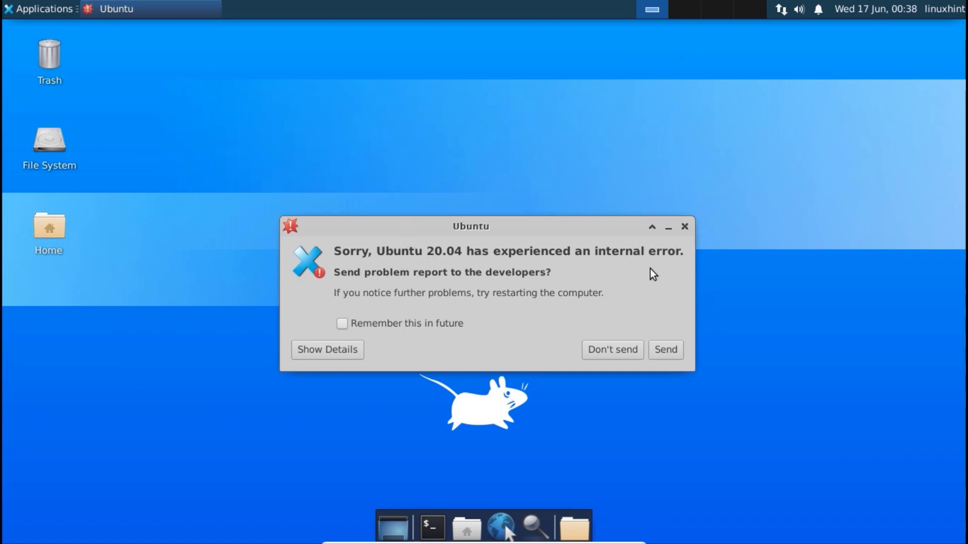
- Dismiss the Ubuntu internal-error report dialog
left_click(687, 228)
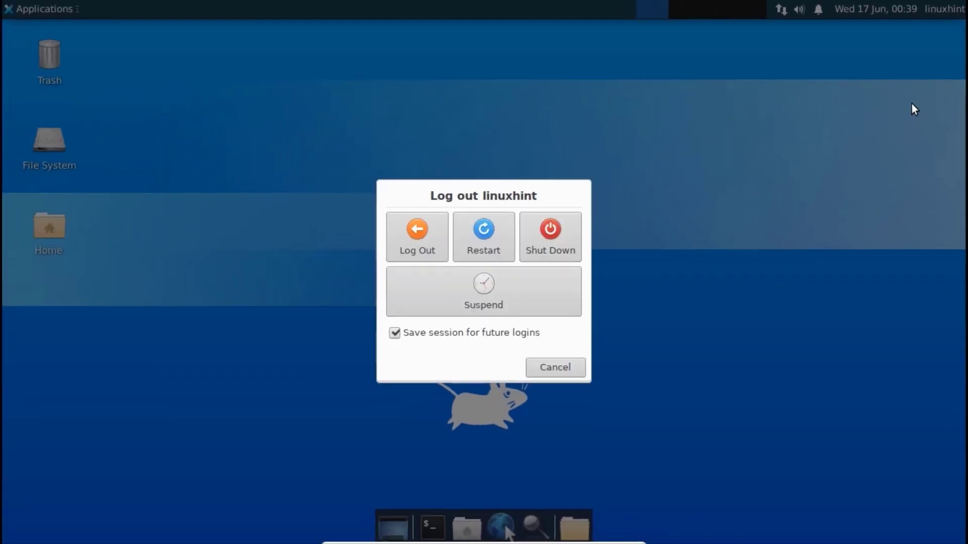
- Log out of Xfce and select the user account on the login screen
left_click(425, 244)
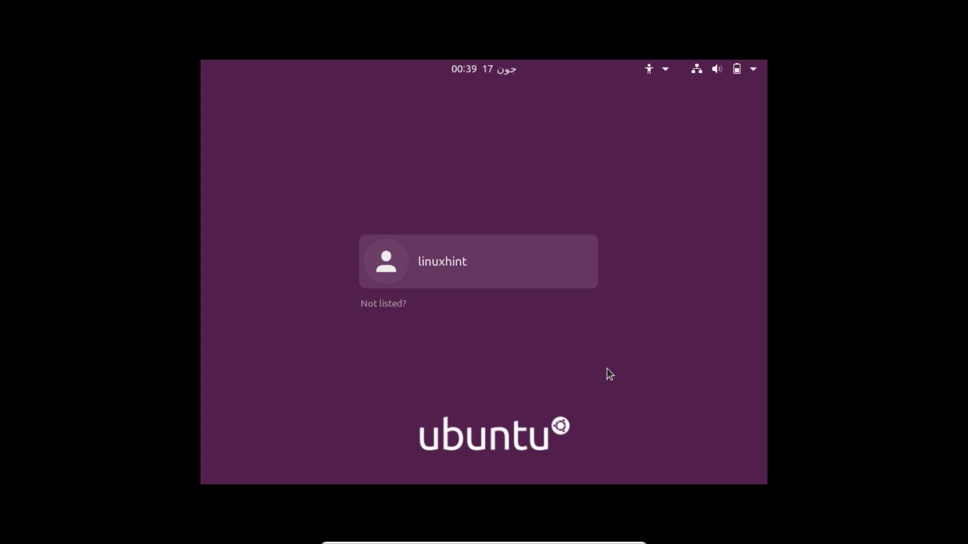
left_click(492, 253)
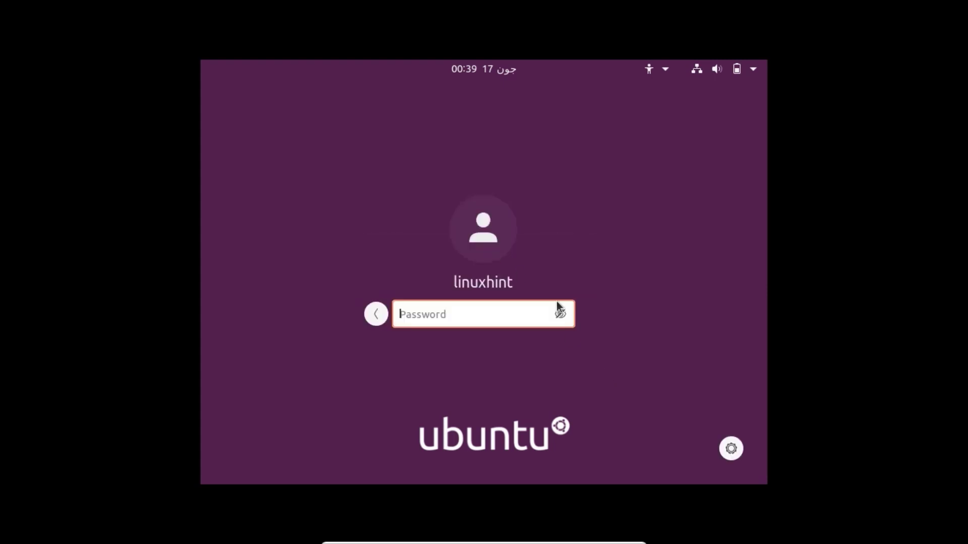
- Select the Ubuntu session from the gear menu and sign in with the user's password
left_click(732, 449)
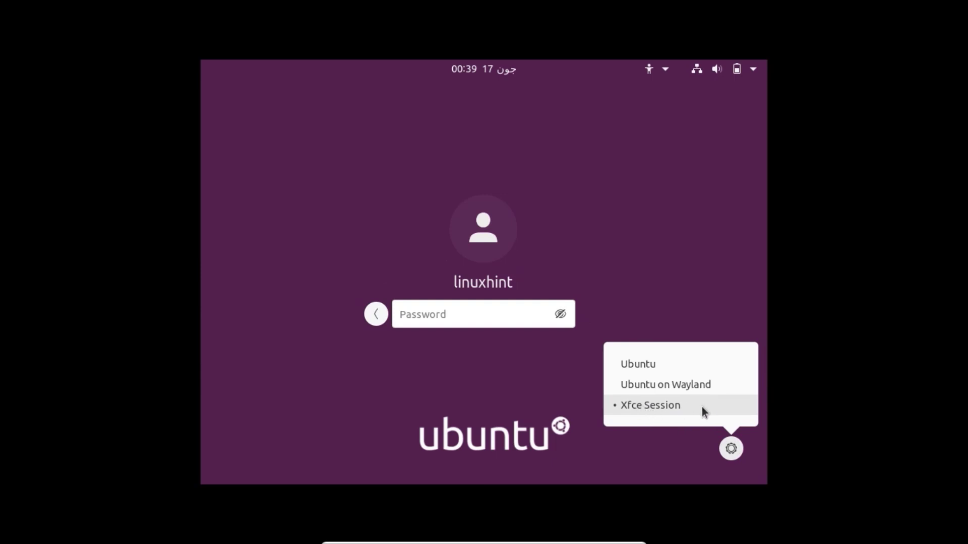
left_click(646, 361)
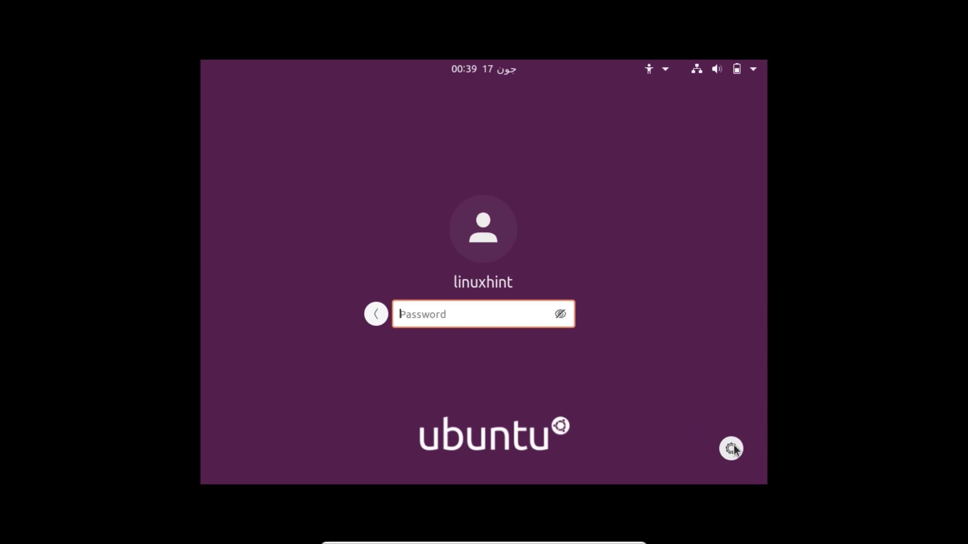
left_click(730, 447)
left_click(638, 363)
type("*****")
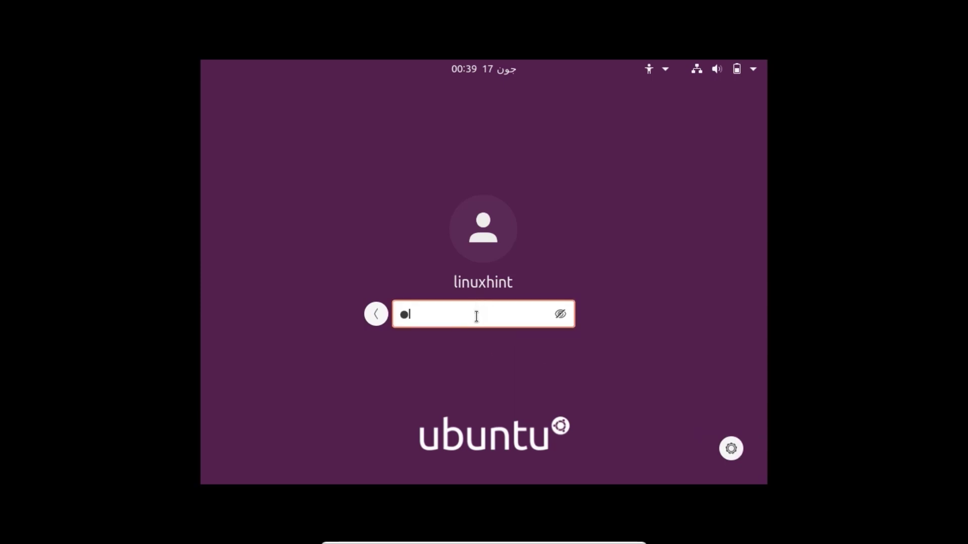
key("Return")
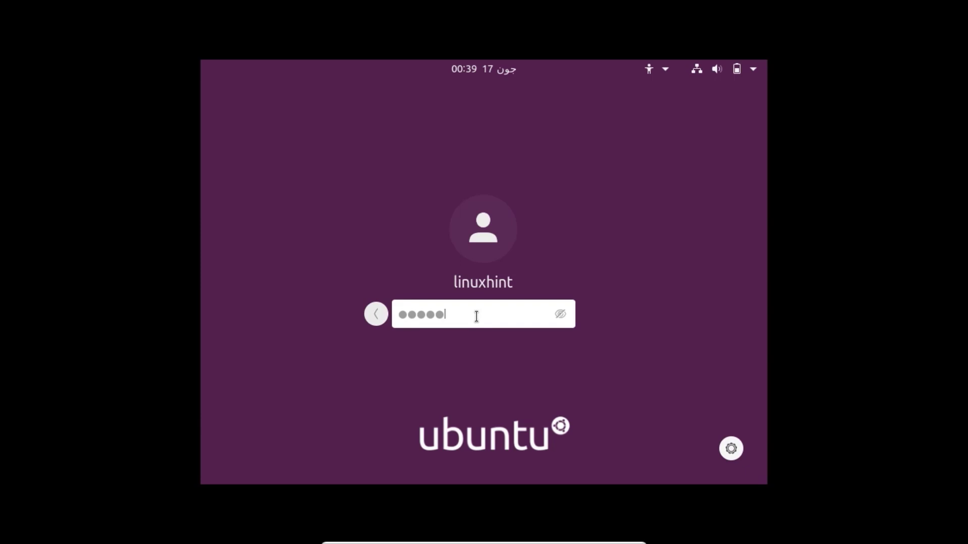